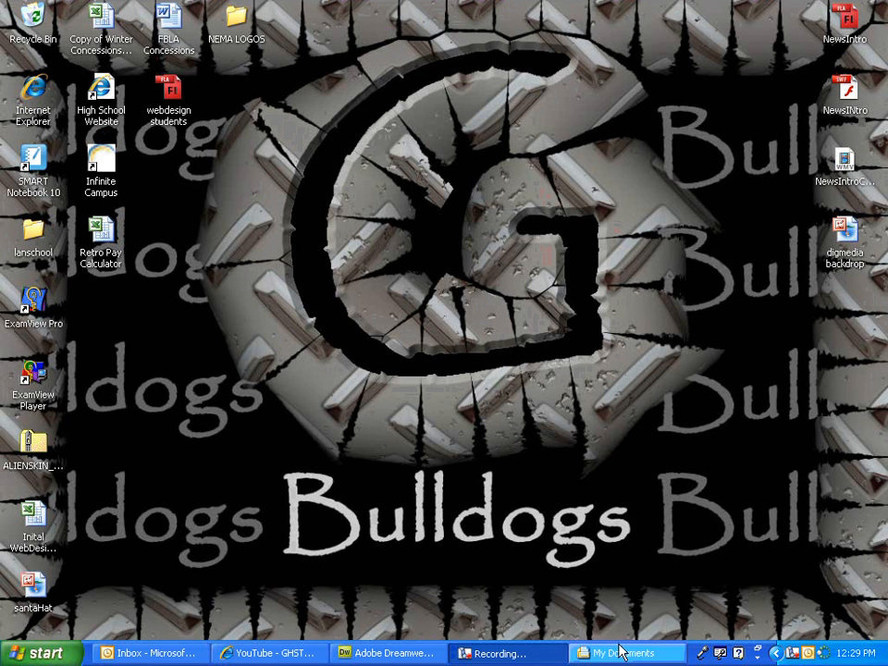
- Create a folder named "Website Root" in My Documents
{"action": "left_click", "coordinate": [625, 652]}
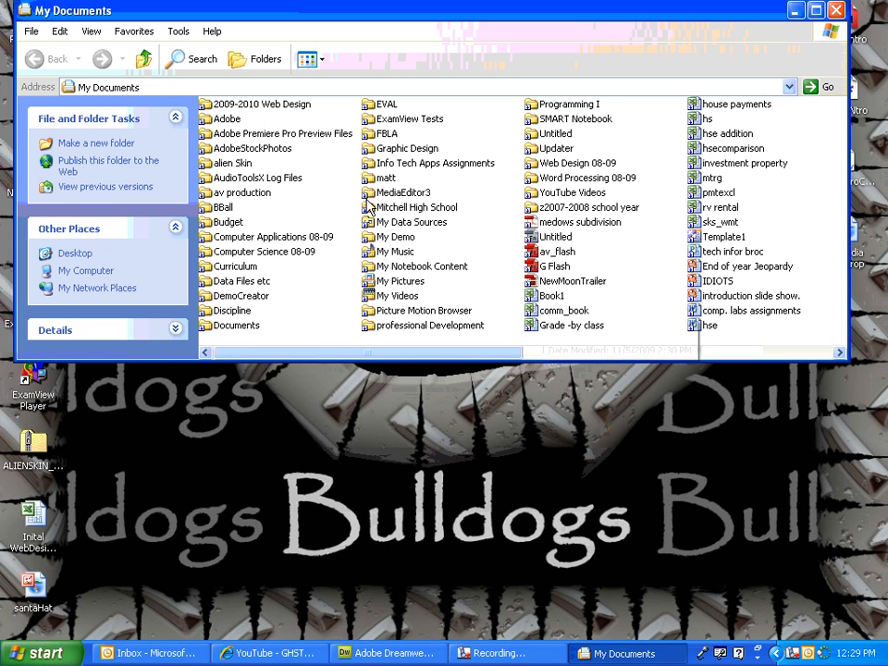
{"action": "left_click", "coordinate": [145, 143]}
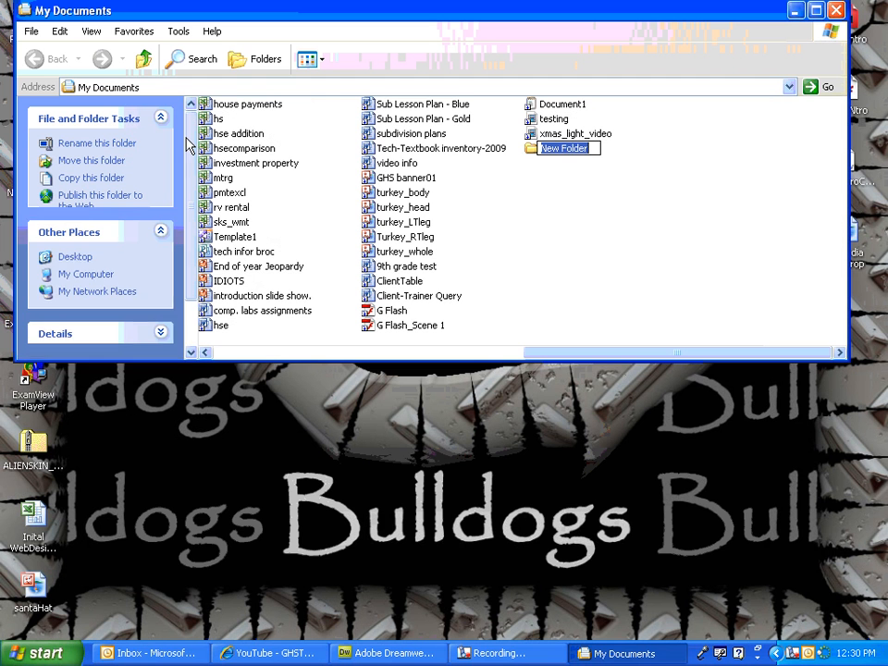
{"action": "type", "text": "W"}
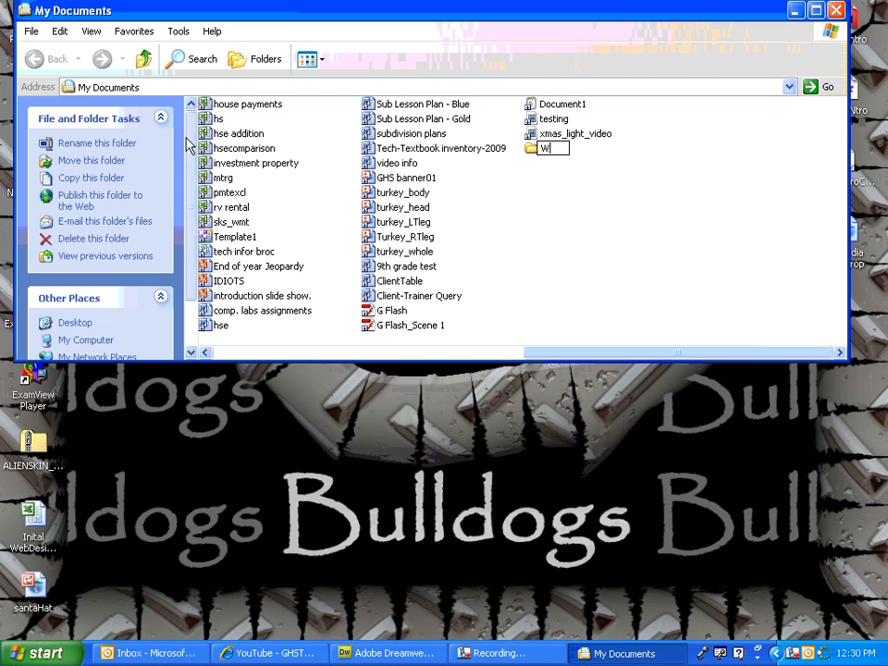
{"action": "type", "text": "ebsite Root"}
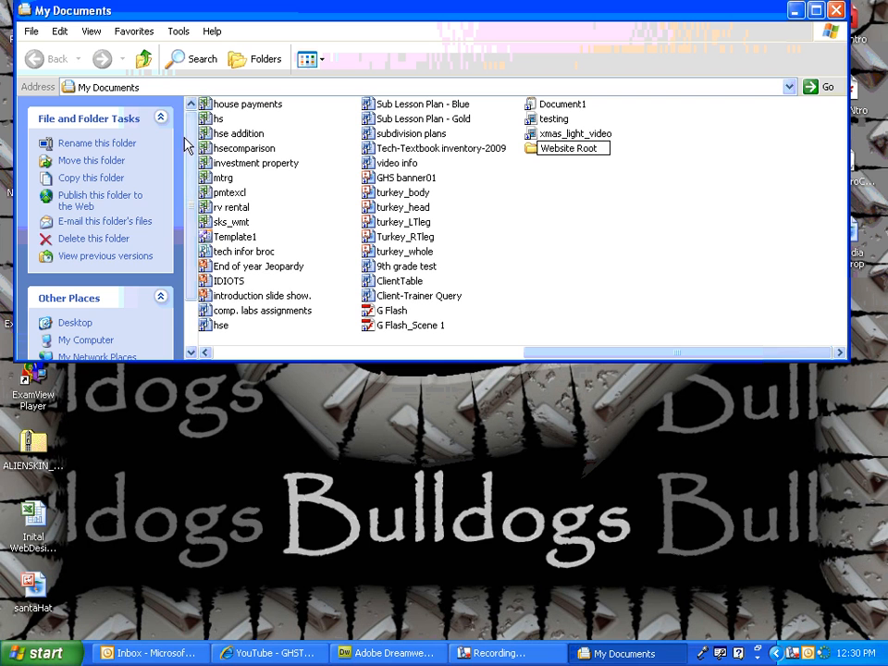
{"action": "key", "text": "Return"}
{"action": "left_click", "coordinate": [572, 186]}
- Create an "images" subfolder inside the Website Root folder and close the folder window
{"action": "double_click", "coordinate": [548, 150]}
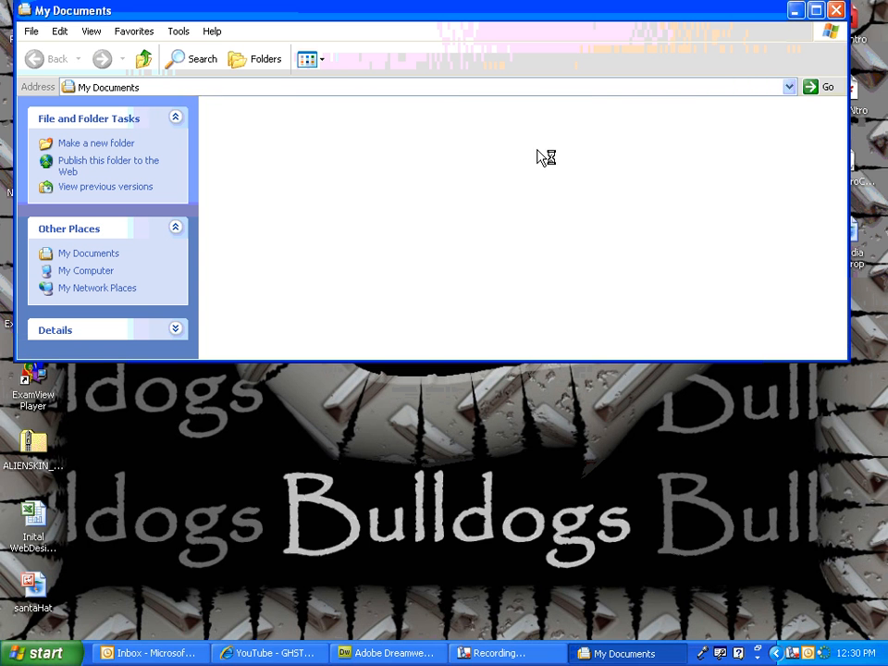
{"action": "left_click", "coordinate": [88, 145]}
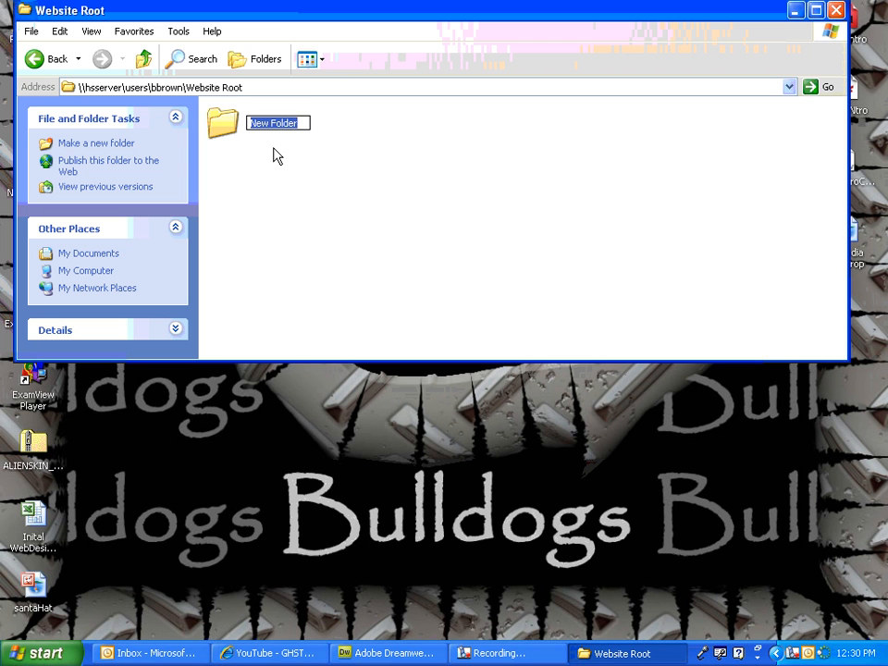
{"action": "type", "text": "images"}
{"action": "key", "text": "Return"}
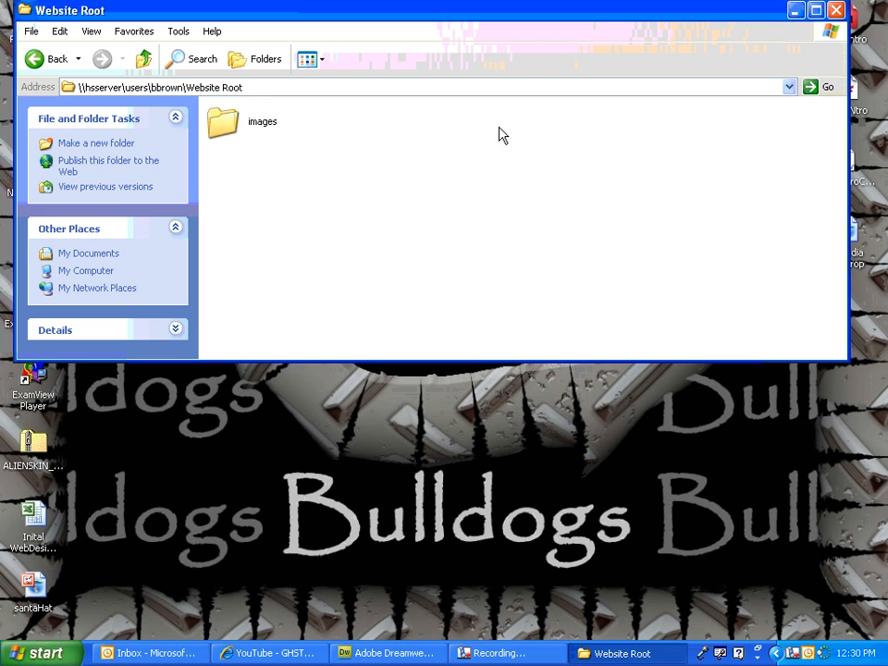
{"action": "left_click", "coordinate": [140, 60]}
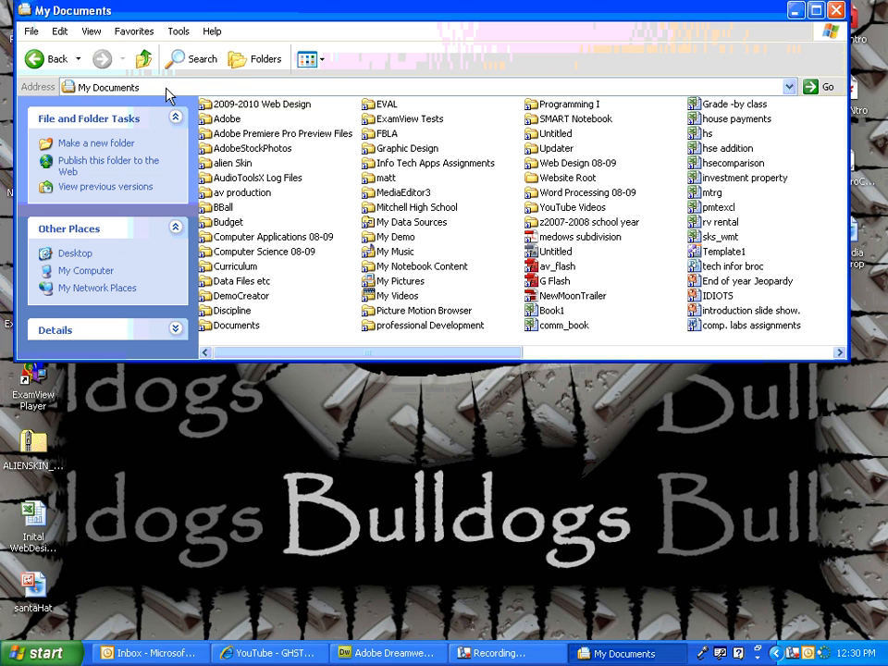
{"action": "left_click", "coordinate": [836, 12]}
- Switch to Dreamweaver and start a new site definition named "WebSite Example" without a server technology
{"action": "left_click", "coordinate": [432, 653]}
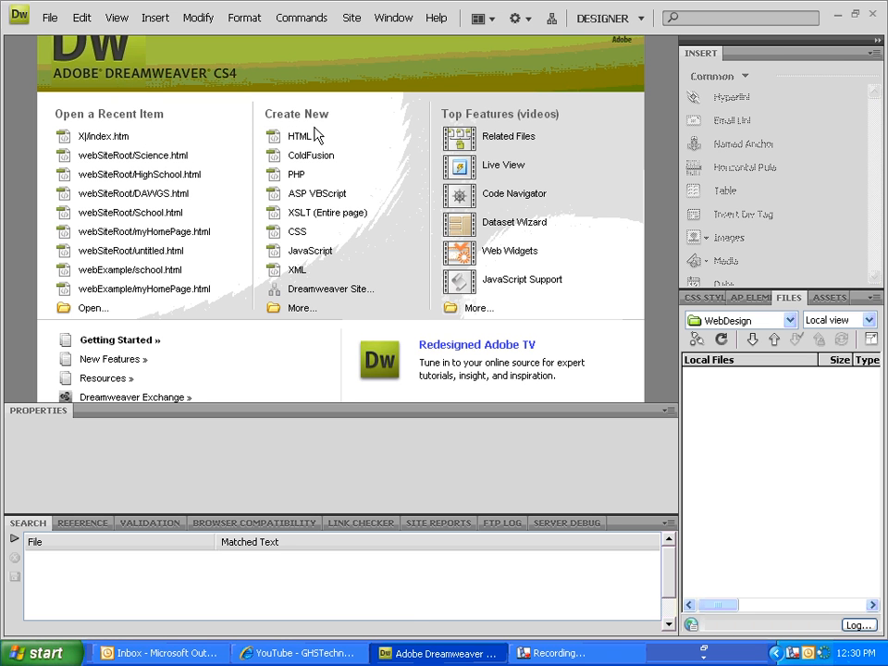
{"action": "left_click", "coordinate": [340, 291]}
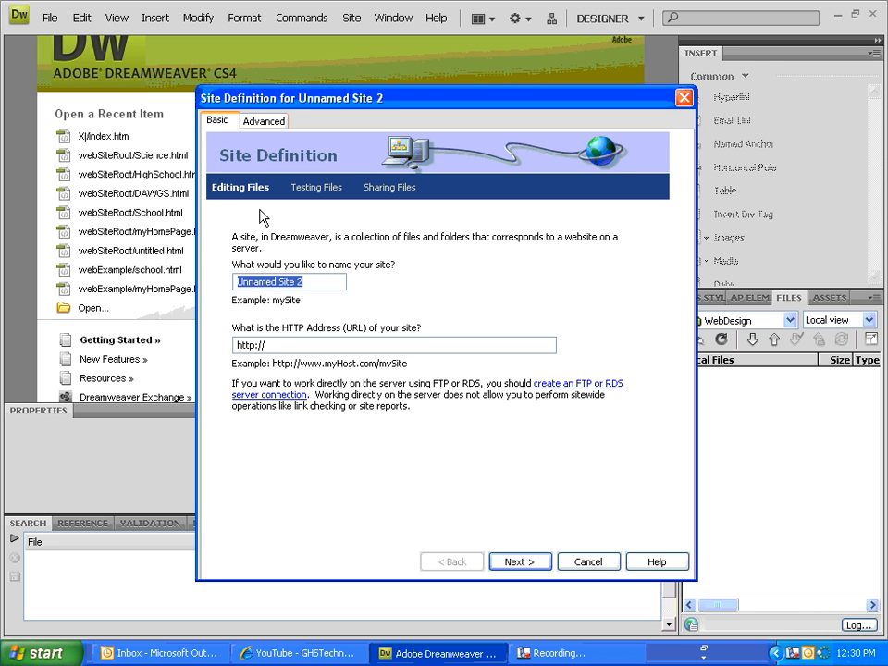
{"action": "type", "text": "W"}
{"action": "key", "text": "BackSpace"}
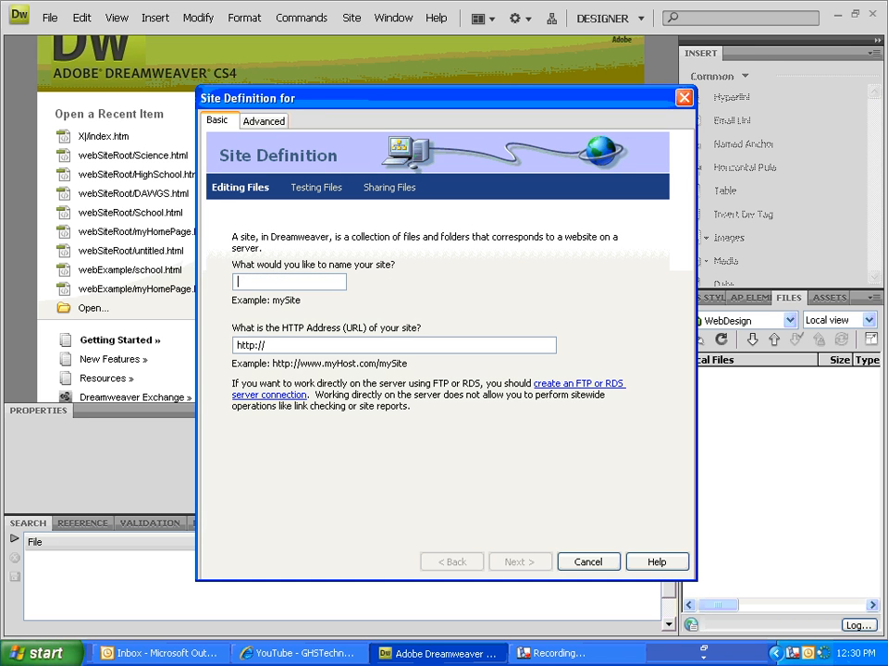
{"action": "type", "text": "WebSite Example"}
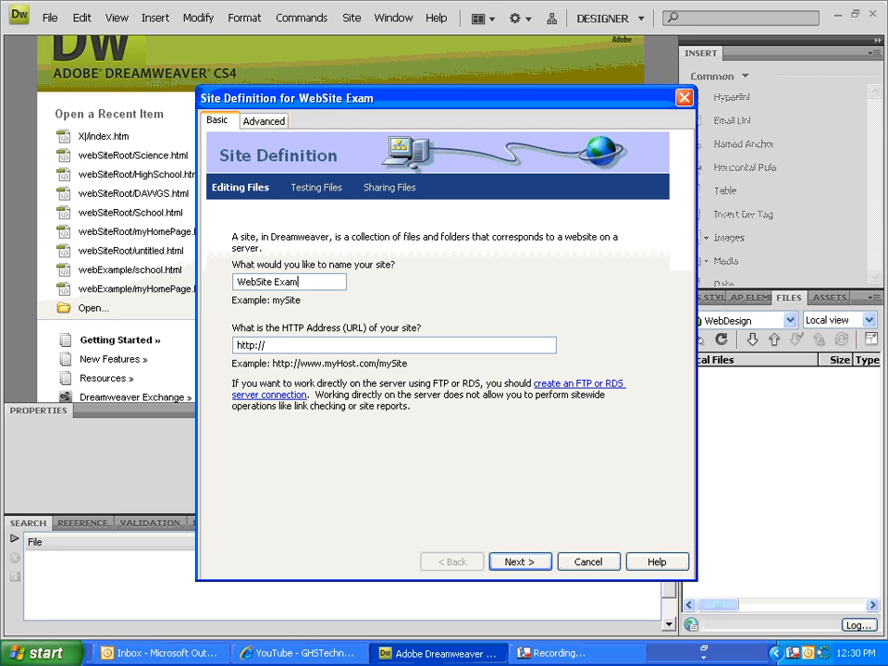
{"action": "left_click", "coordinate": [284, 342]}
{"action": "left_click", "coordinate": [520, 565]}
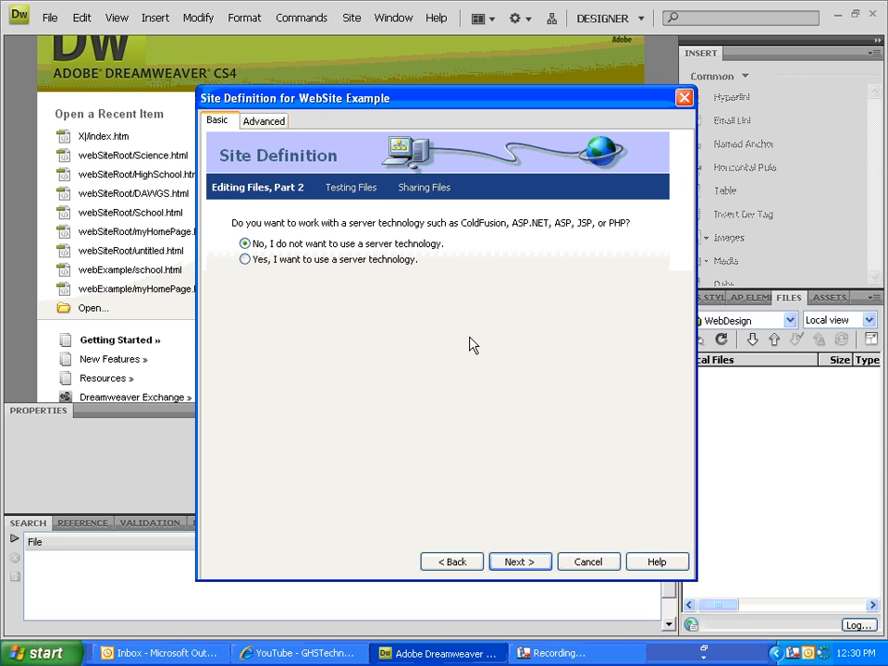
{"action": "left_click", "coordinate": [516, 561]}
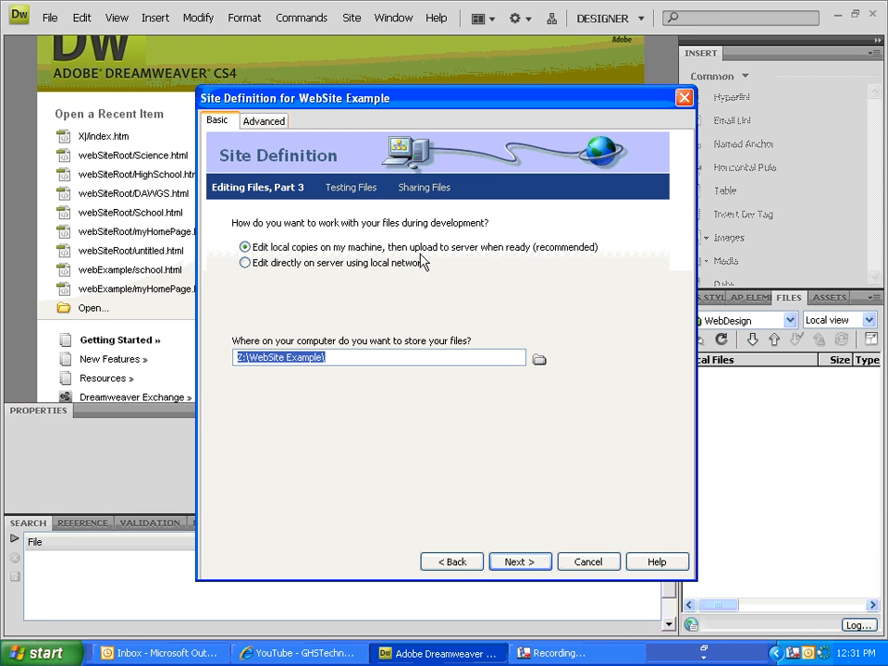
- Set the site to edit local copies and store its files in the Website Root folder from My Documents
{"action": "left_click", "coordinate": [258, 249]}
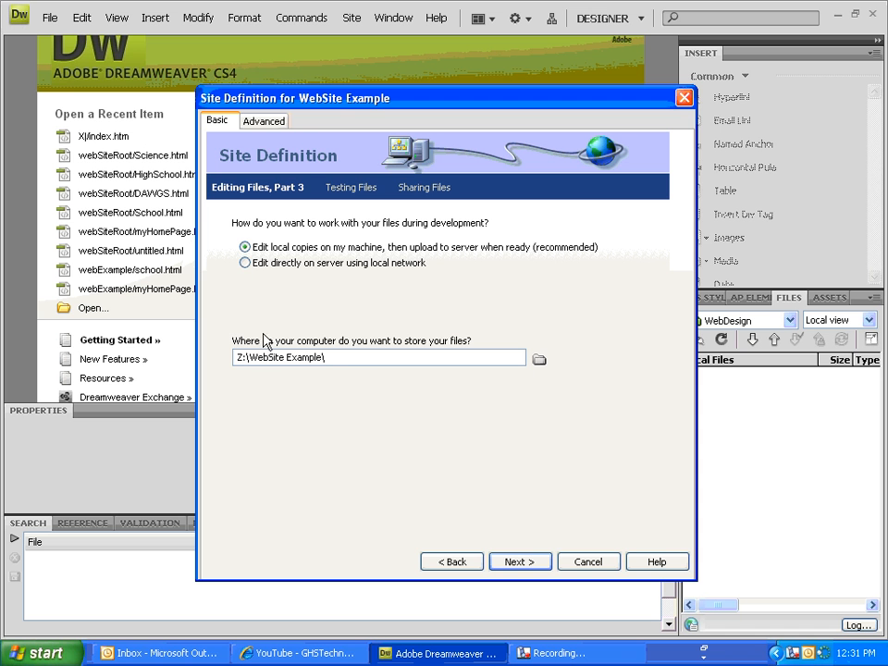
{"action": "left_click", "coordinate": [539, 360]}
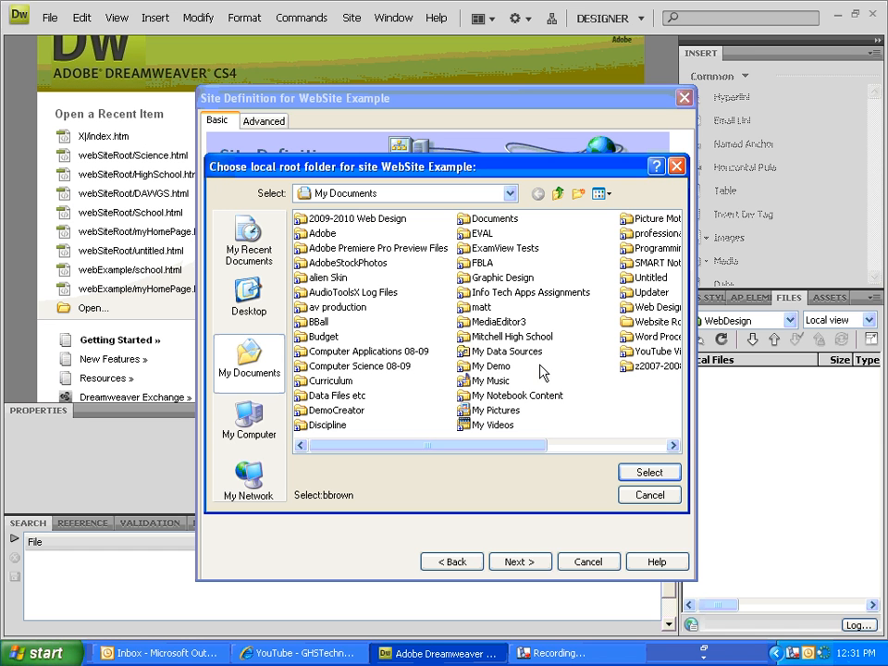
{"action": "left_click_drag", "start_coordinate": [411, 445], "coordinate": [525, 447]}
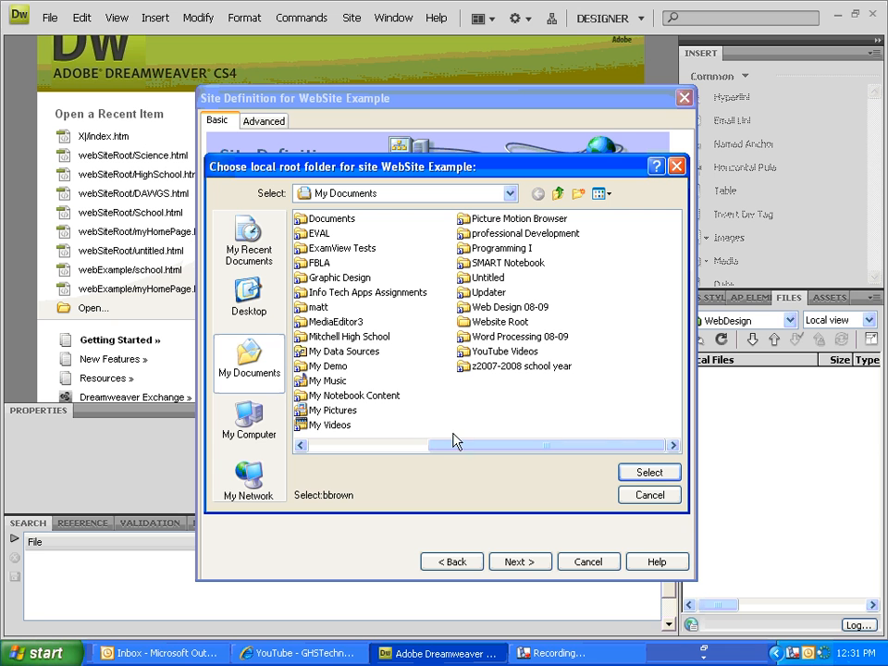
{"action": "left_click", "coordinate": [497, 322]}
{"action": "left_click", "coordinate": [644, 473]}
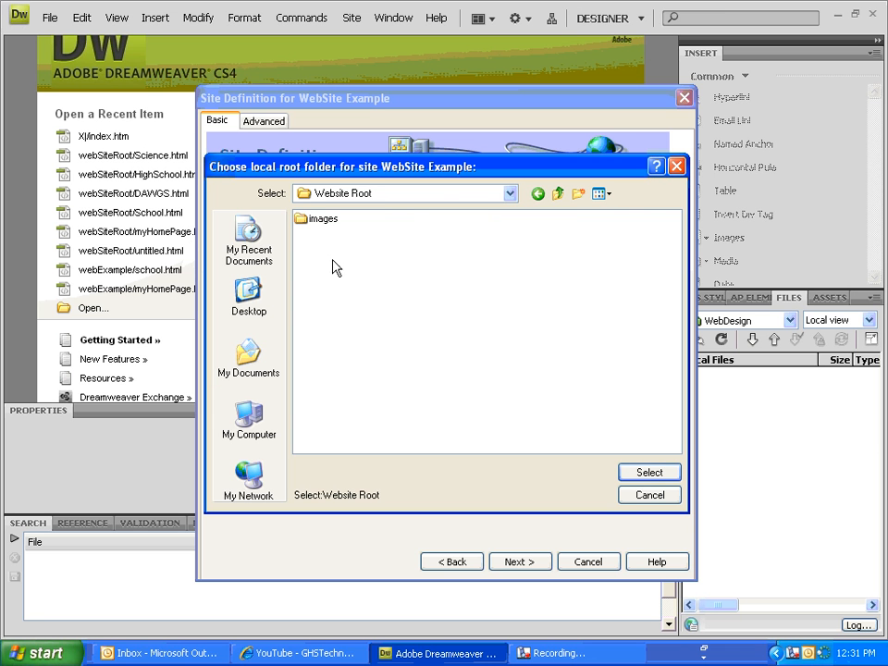
{"action": "left_click", "coordinate": [648, 473]}
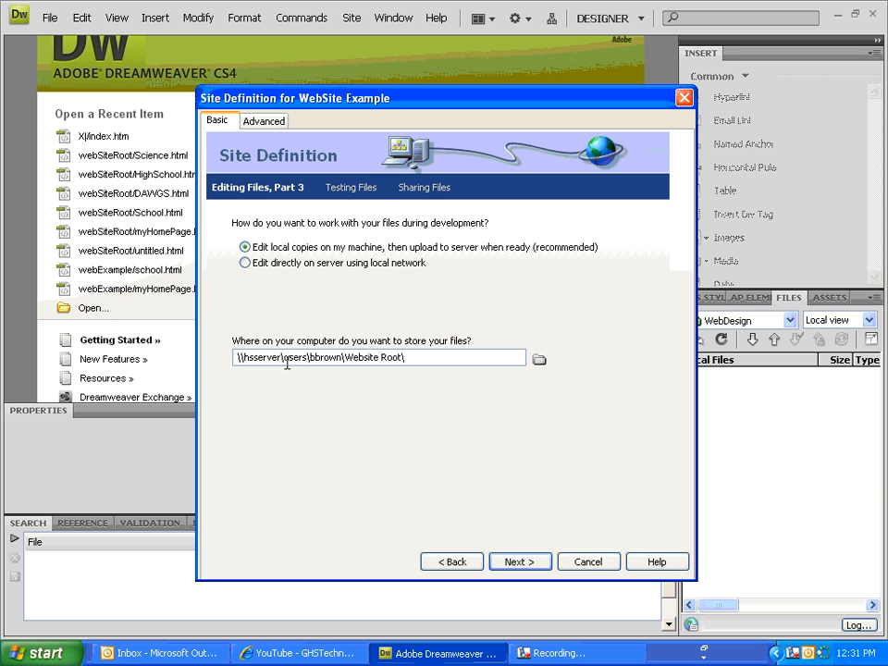
{"action": "left_click", "coordinate": [514, 561]}
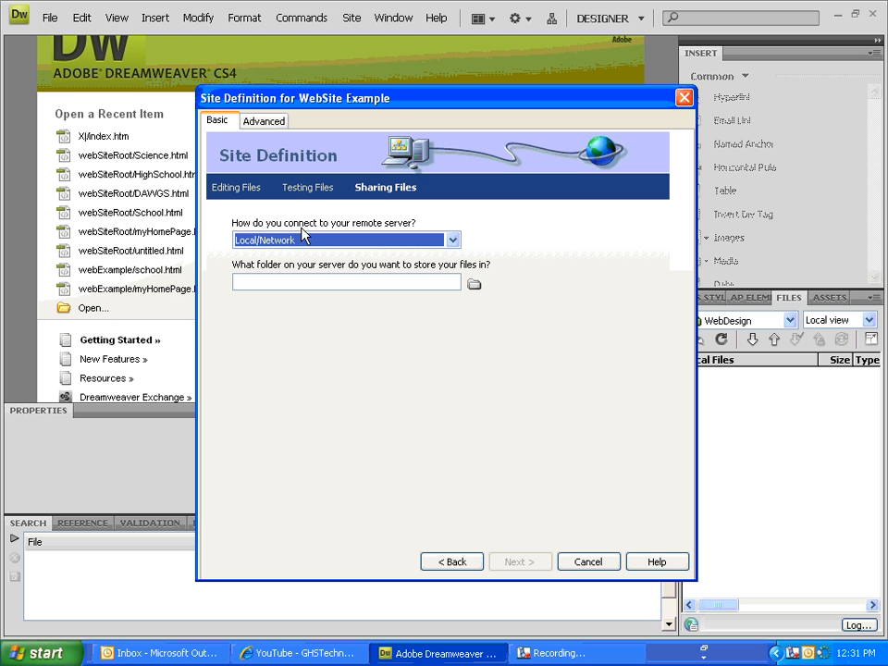
- Set the remote connection to Local/Network with Website Root as the server folder, leaving check in and check out disabled
{"action": "left_click", "coordinate": [357, 241]}
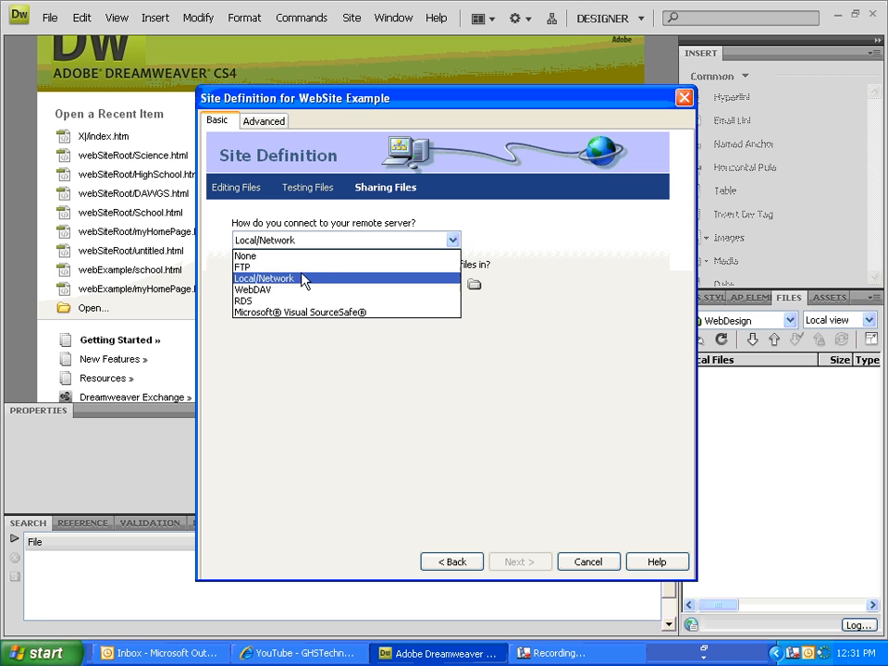
{"action": "left_click", "coordinate": [309, 280]}
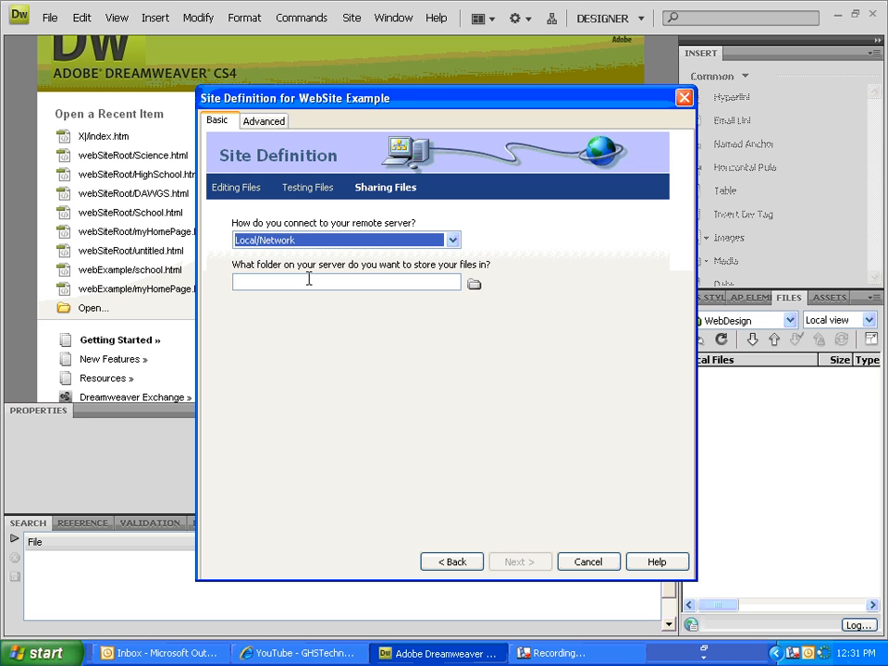
{"action": "left_click", "coordinate": [474, 284]}
{"action": "left_click", "coordinate": [632, 471]}
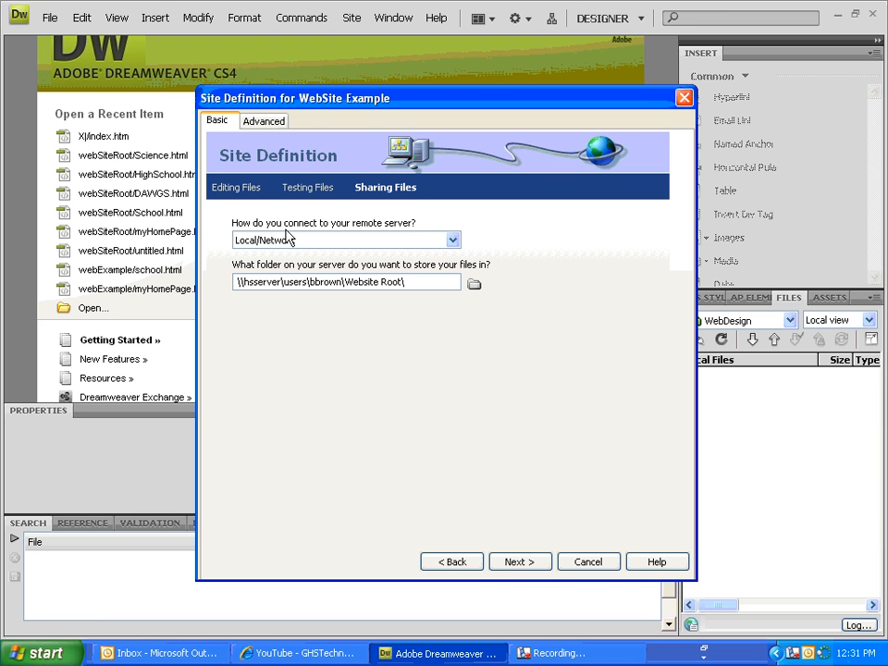
{"action": "left_click", "coordinate": [517, 562]}
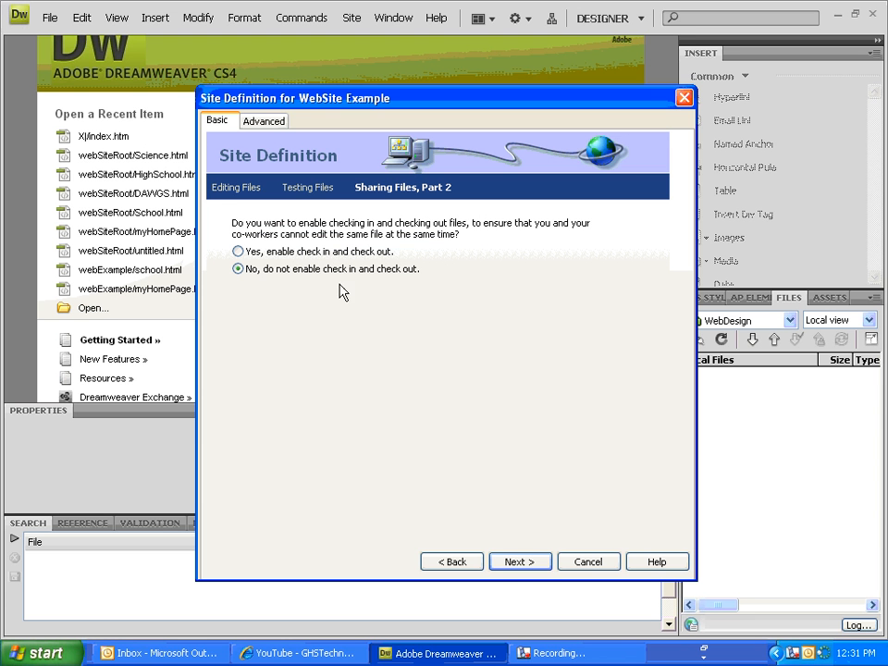
{"action": "left_click", "coordinate": [522, 562]}
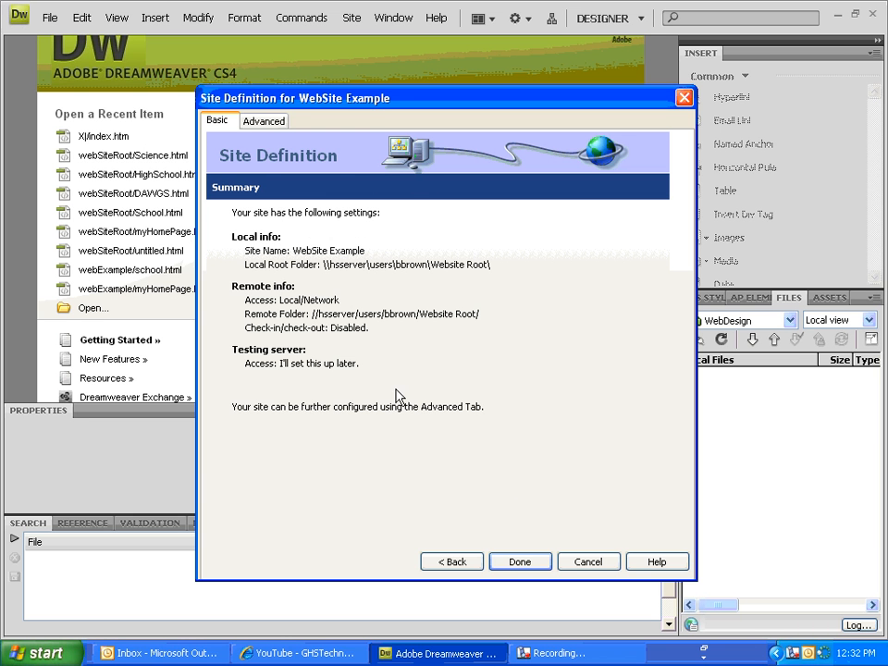
- Set the site's default images folder to the images folder in Website Root and complete the site definition
{"action": "left_click", "coordinate": [263, 122]}
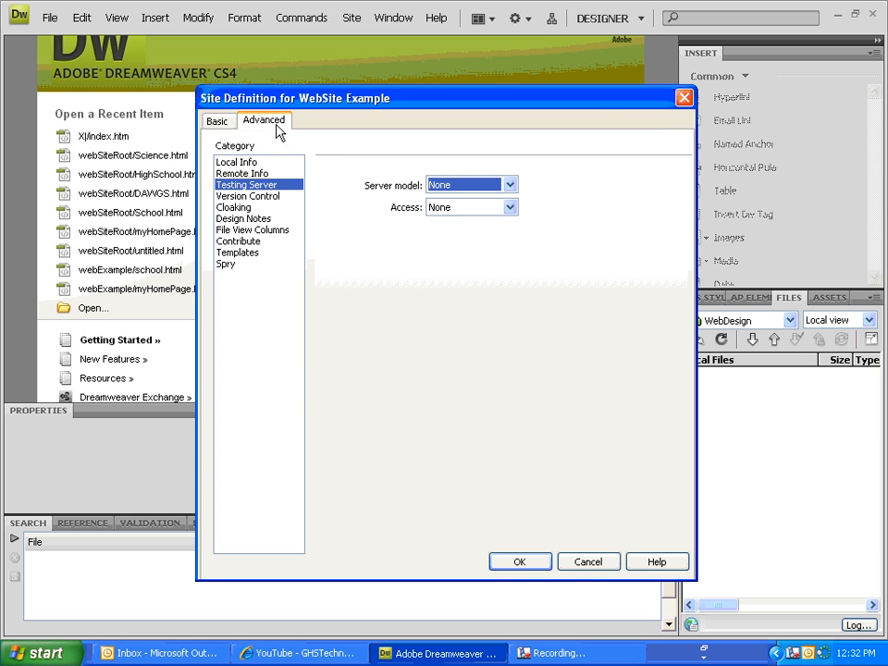
{"action": "left_click", "coordinate": [248, 164]}
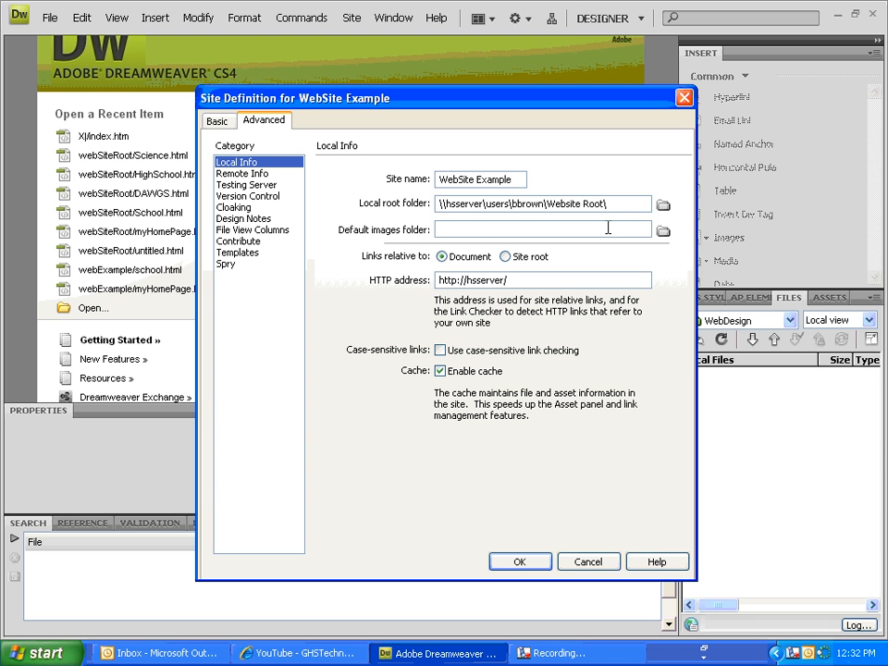
{"action": "left_click", "coordinate": [663, 231]}
{"action": "double_click", "coordinate": [324, 220]}
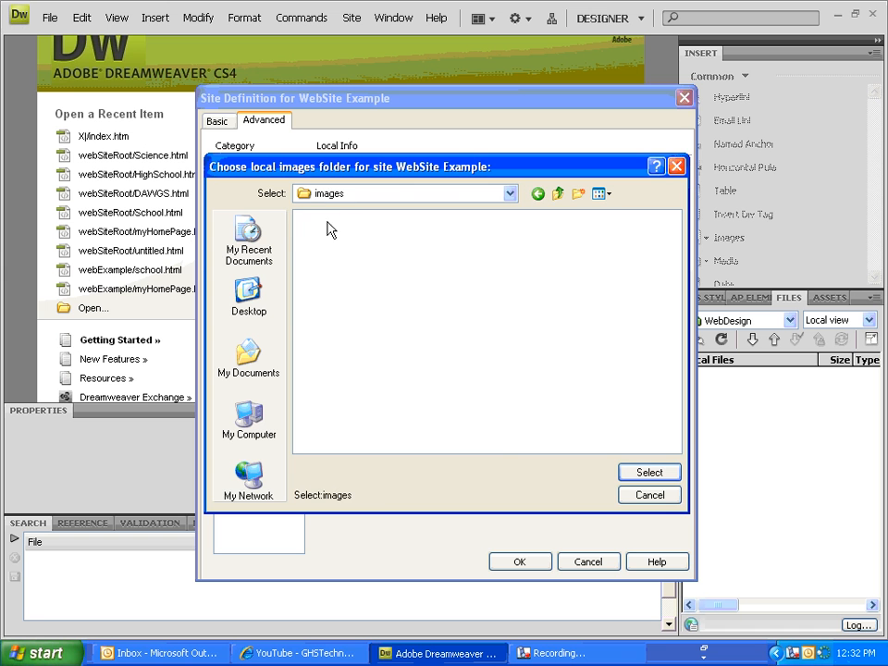
{"action": "left_click", "coordinate": [648, 472]}
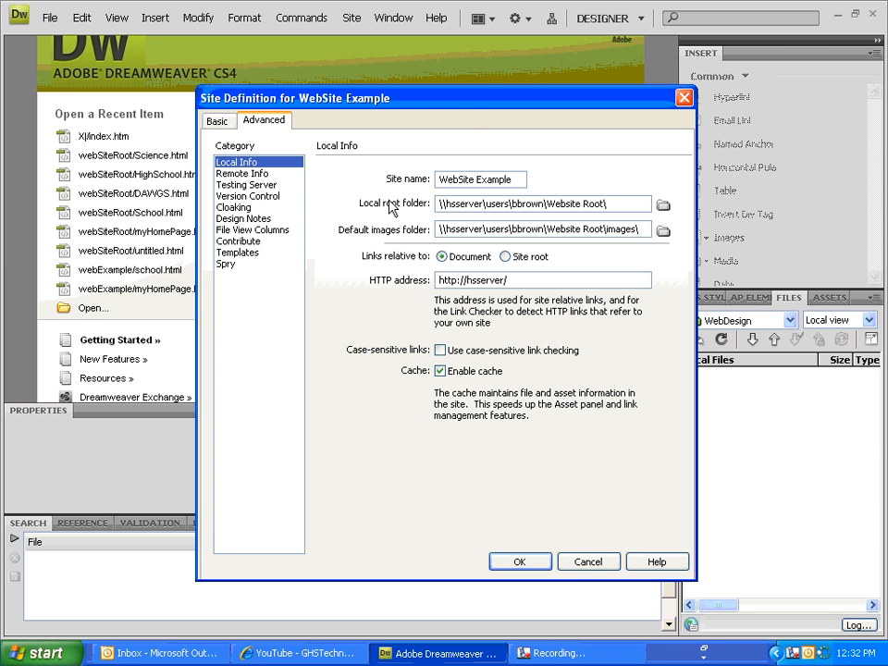
{"action": "left_click", "coordinate": [519, 562]}
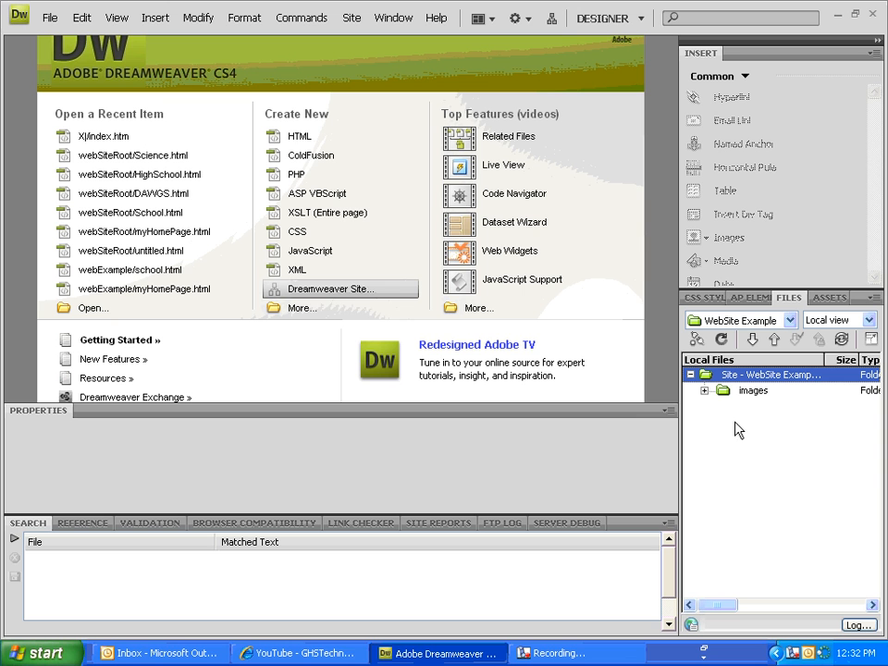
- Create a new HTML page containing the text "Home Page" and save it as index.htm in the Website Root folder
{"action": "left_click", "coordinate": [315, 137]}
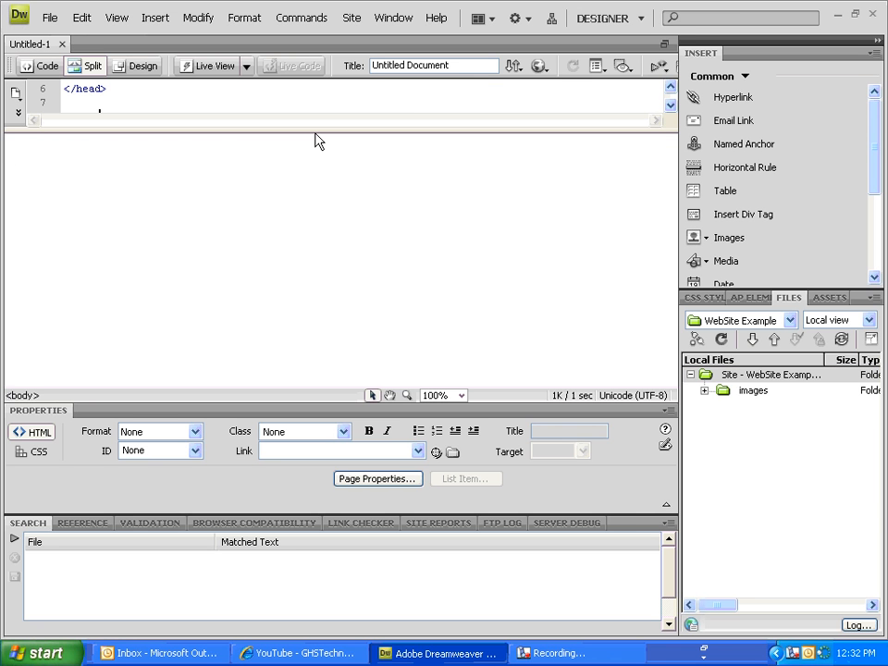
{"action": "type", "text": "Home Page"}
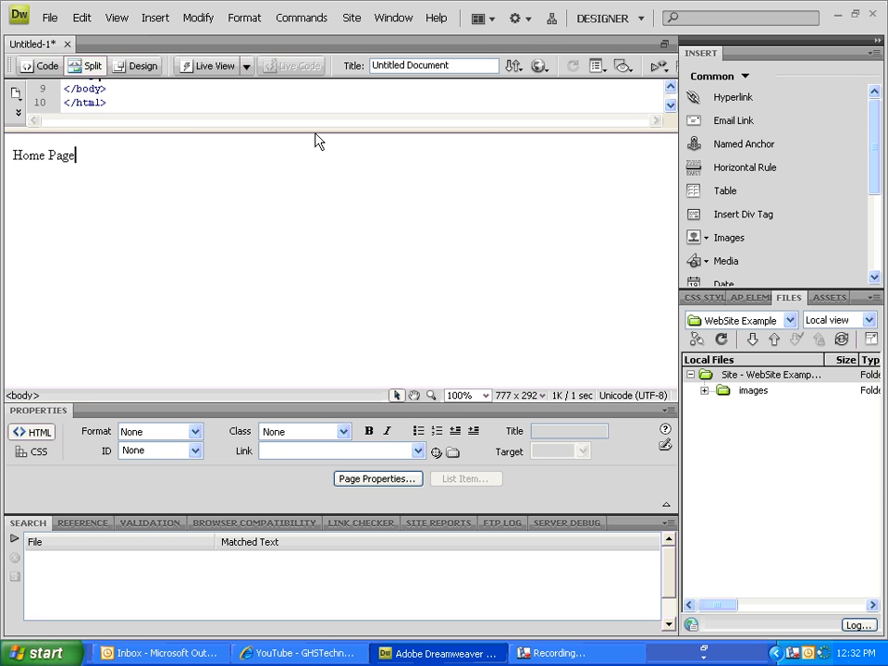
{"action": "left_click", "coordinate": [50, 17]}
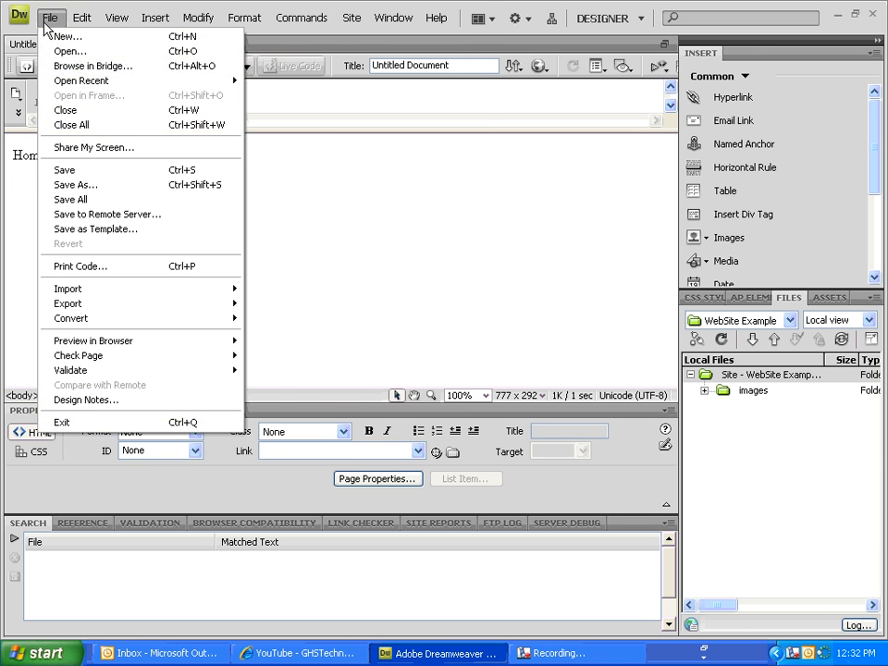
{"action": "left_click", "coordinate": [103, 189]}
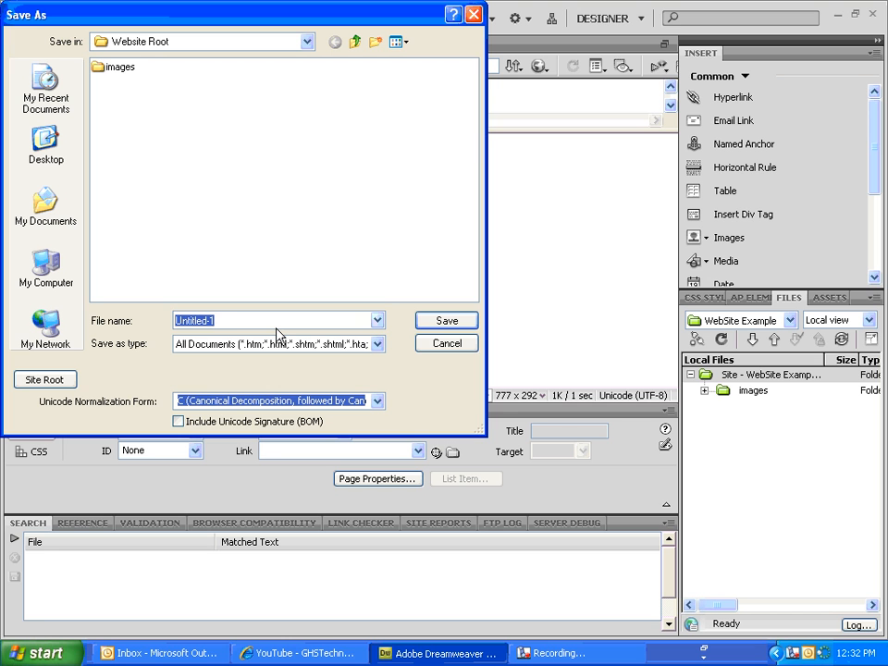
{"action": "type", "text": "index.htm"}
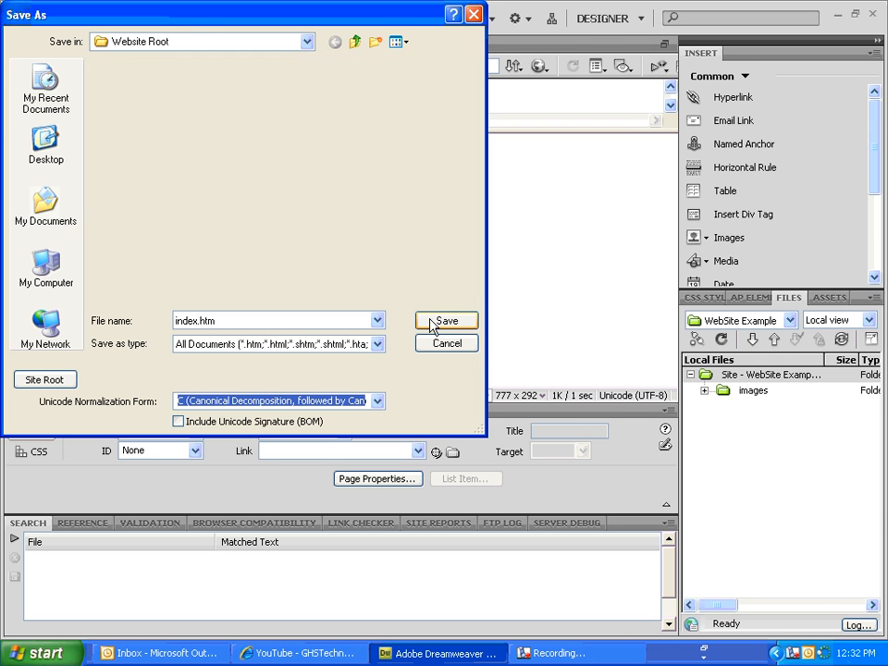
{"action": "left_click", "coordinate": [439, 322]}
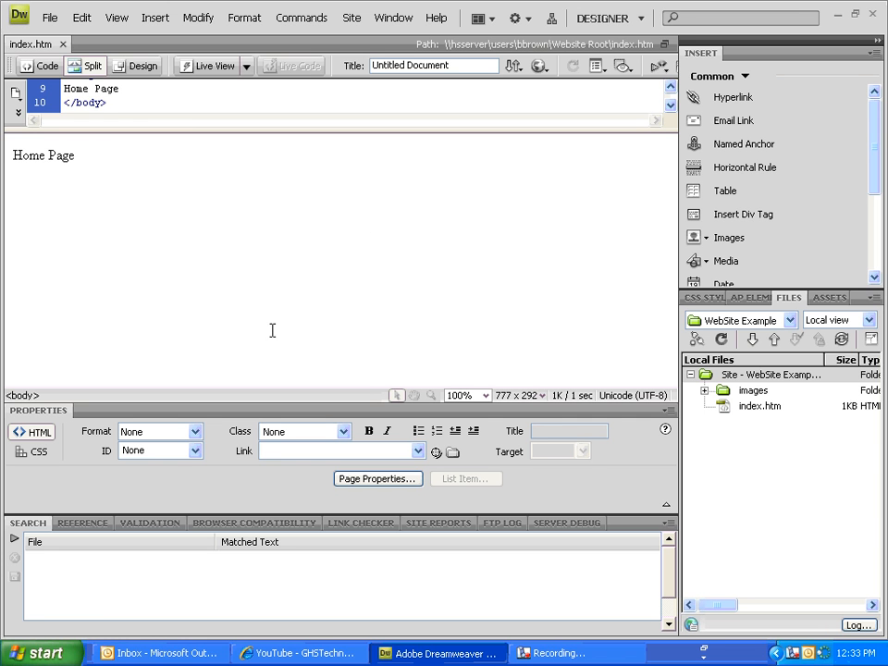
{"action": "left_click", "coordinate": [505, 324]}
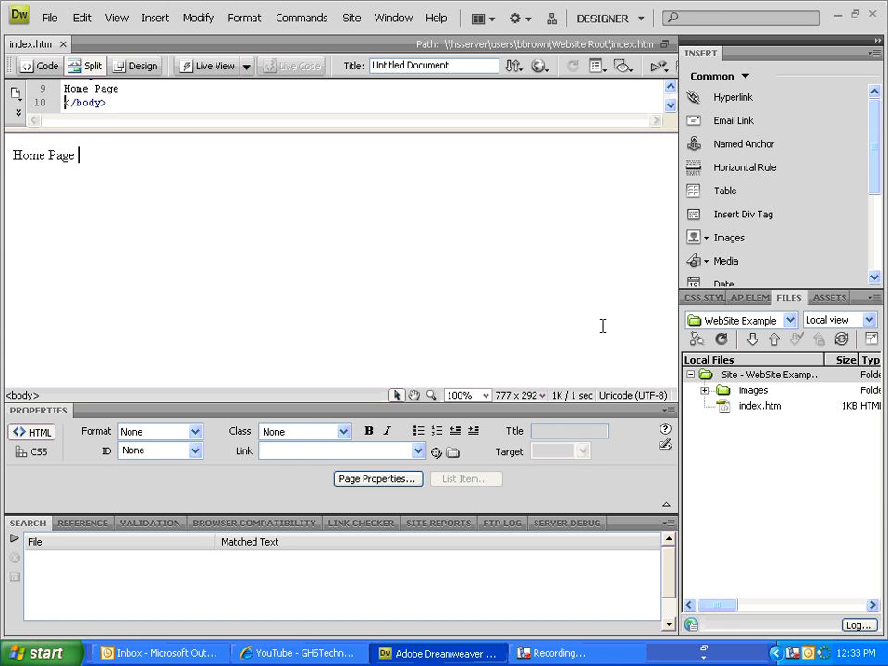